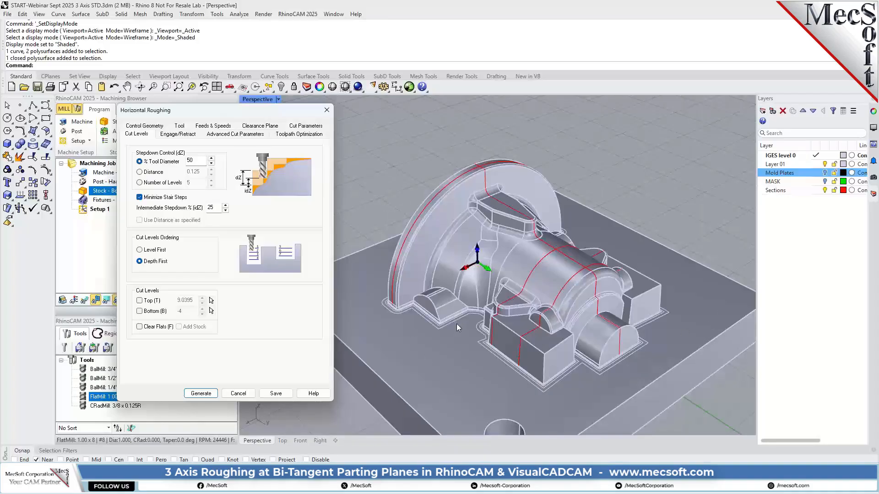
Examine the small corners along the part's base and review the engage and retract settings of the Horizontal Roughing operation.
scroll(476, 320, up, 5)
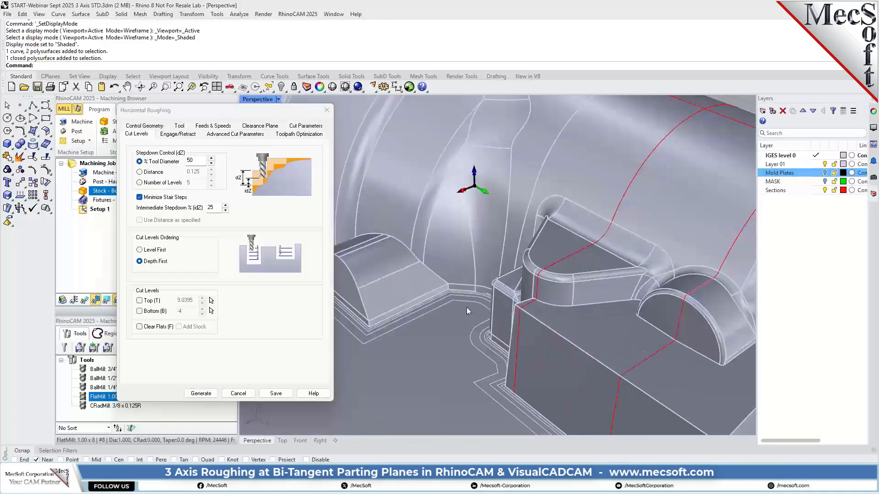
scroll(466, 307, up, 3)
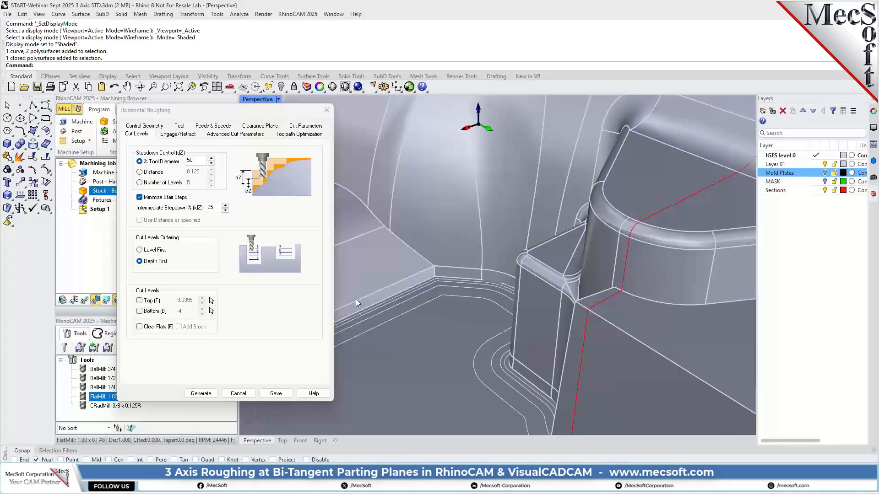
scroll(458, 287, up, 4)
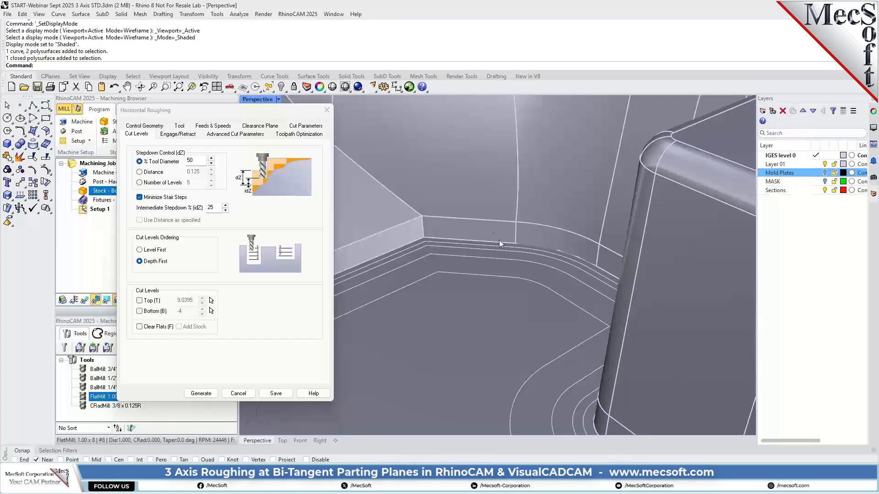
scroll(465, 234, down, 3)
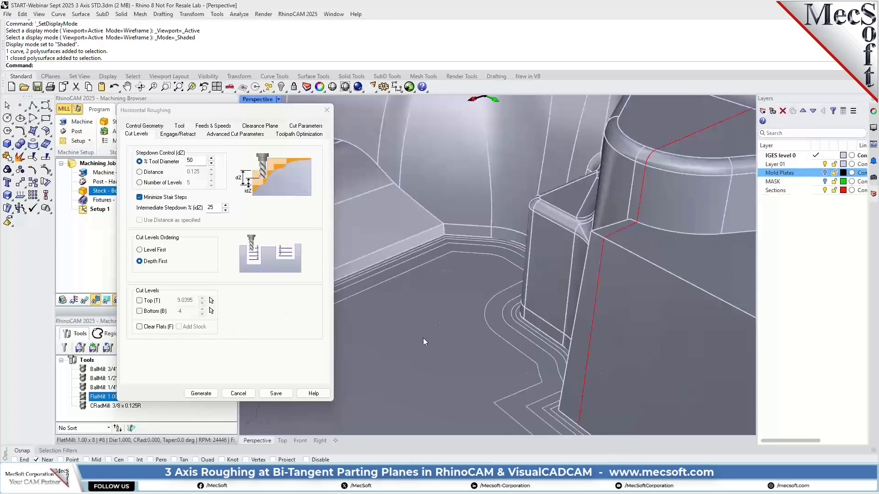
scroll(453, 293, down, 3)
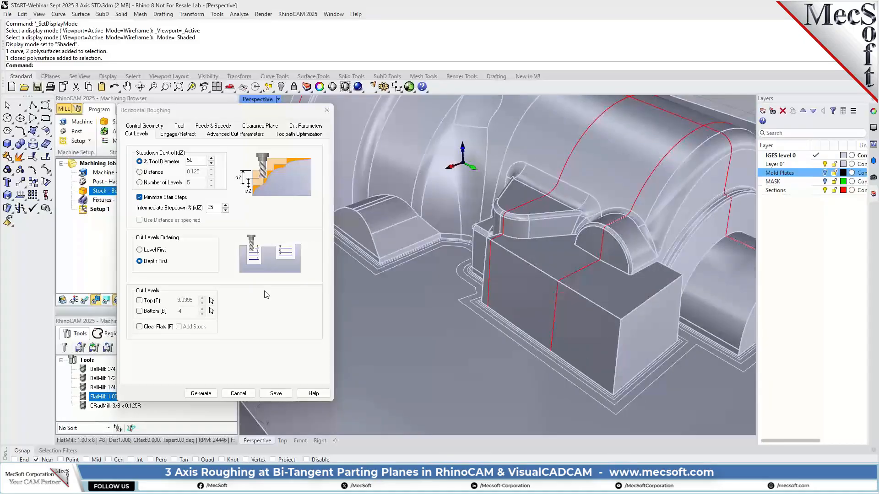
click(170, 136)
click(170, 135)
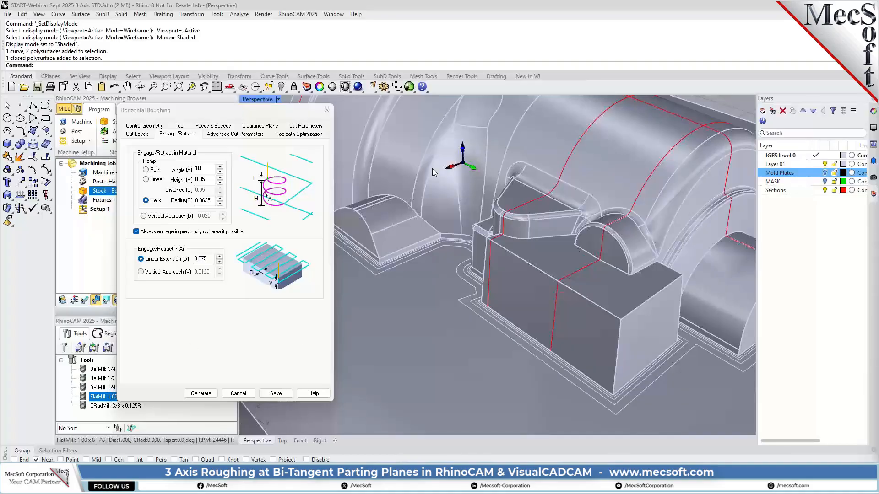
Set the arc fitting tolerance of the roughing operation to 0.02 and compare it with the global cut tolerances.
click(227, 135)
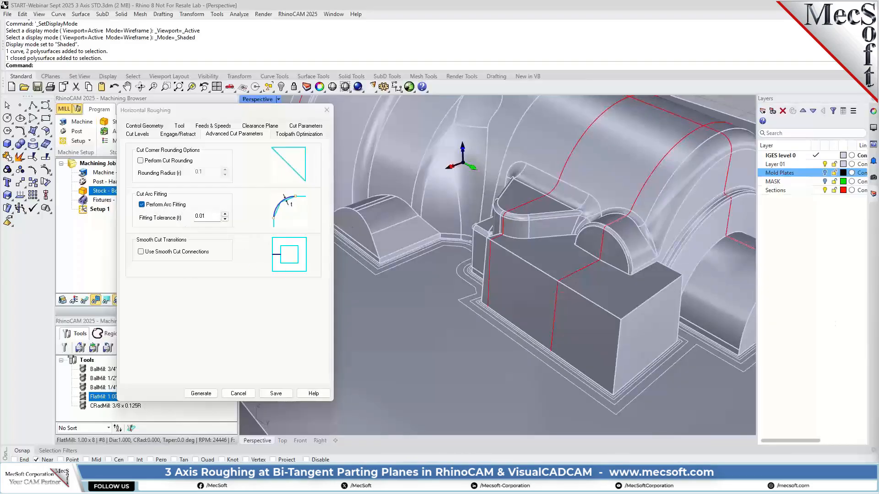
click(206, 216)
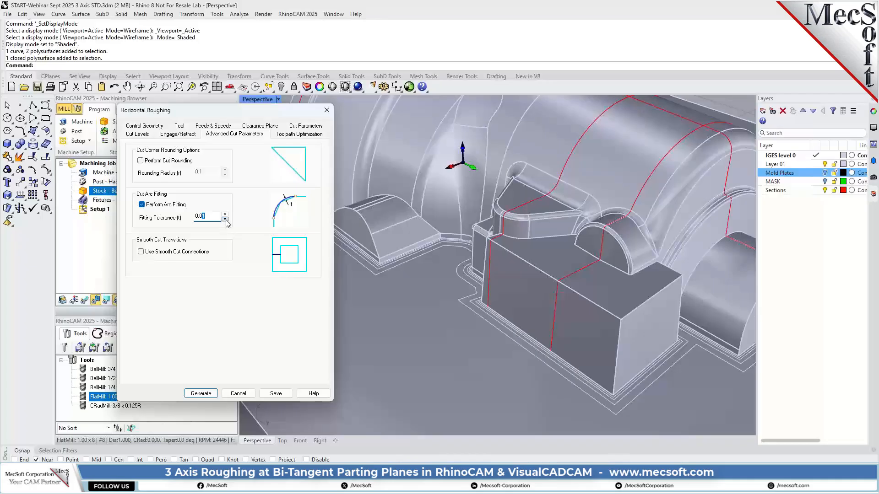
click(225, 220)
click(306, 125)
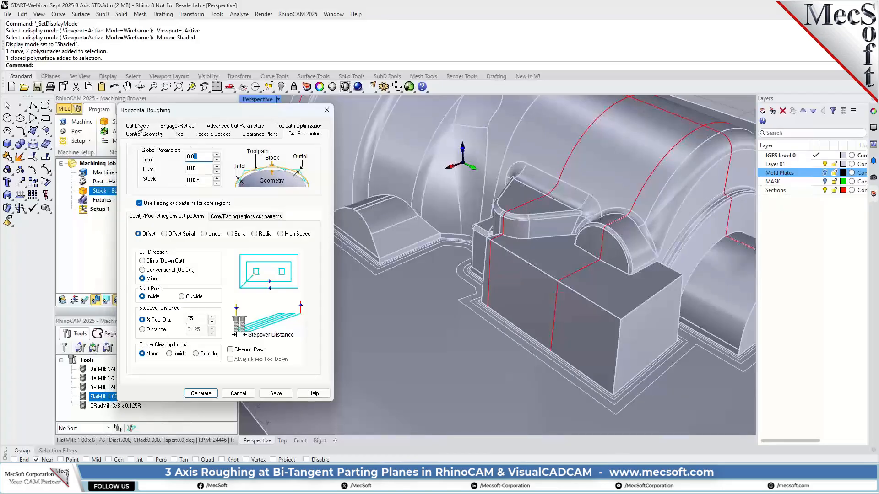
click(138, 126)
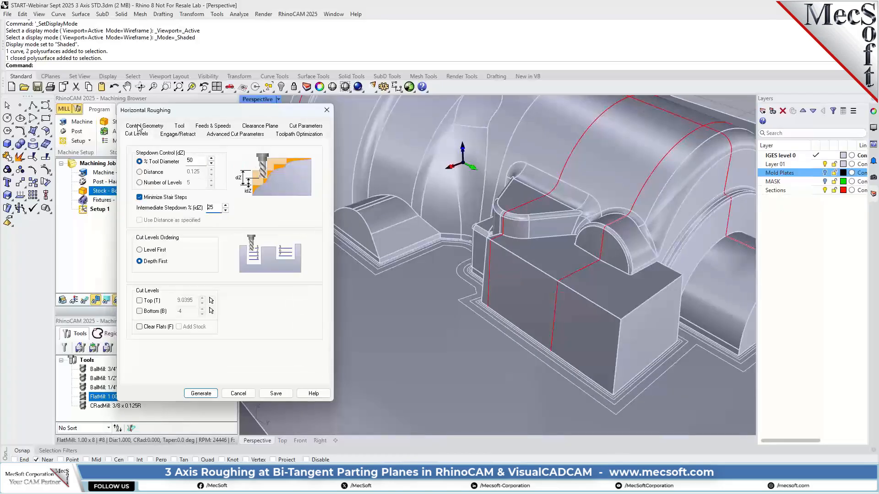
click(235, 135)
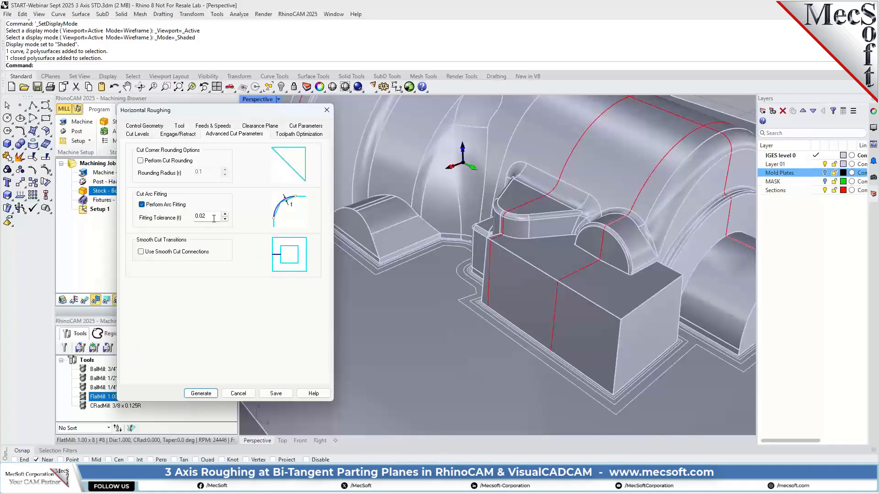
Check the toolpath optimization and cut level settings, and generate the Horizontal Roughing operation.
click(289, 134)
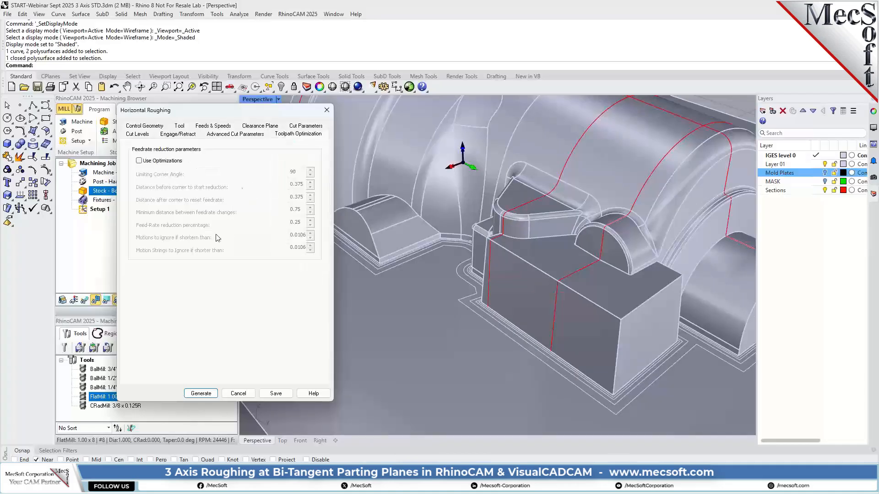
click(138, 134)
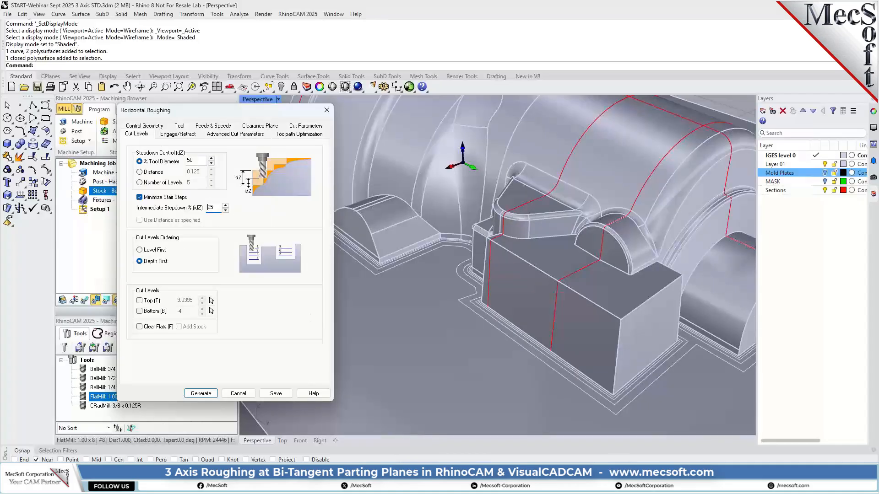
click(202, 393)
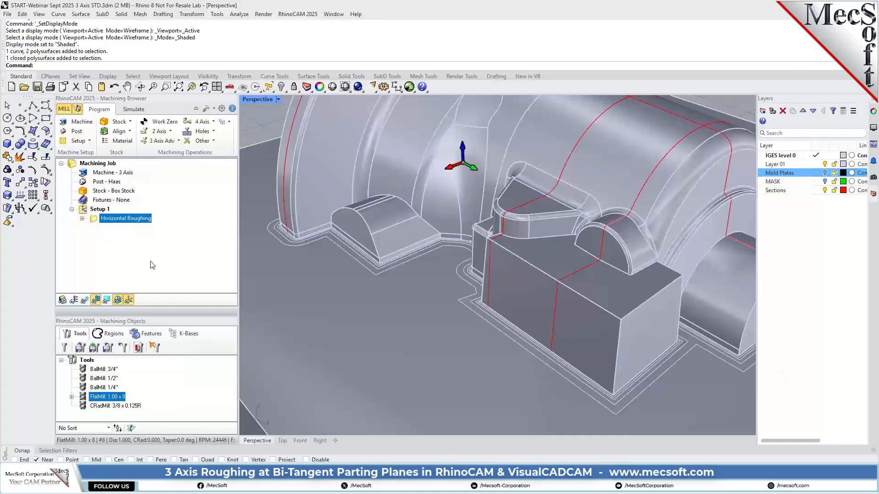
Display the generated roughing toolpath over the whole block and change its drawing so nearer moves hide those behind.
click(107, 299)
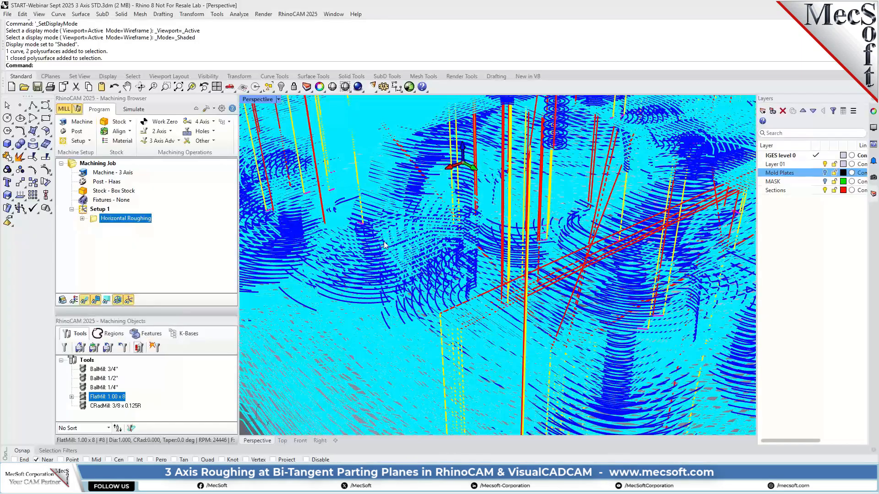
scroll(439, 247, down, 10)
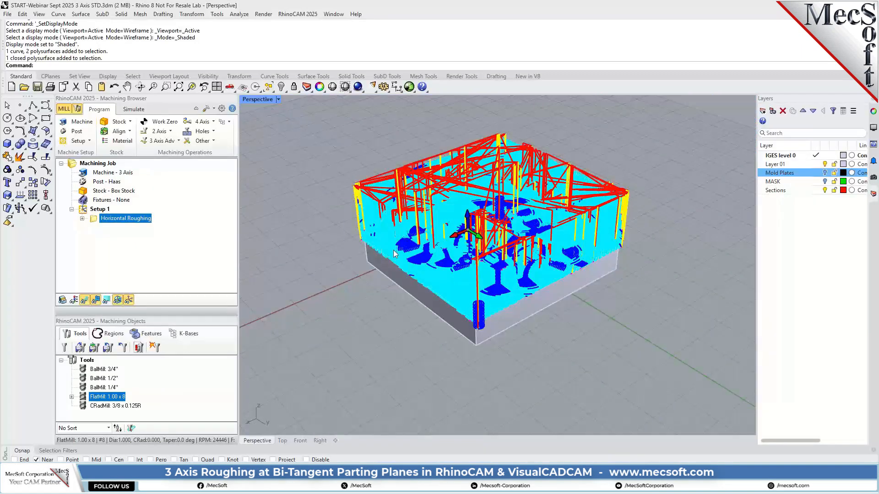
click(97, 301)
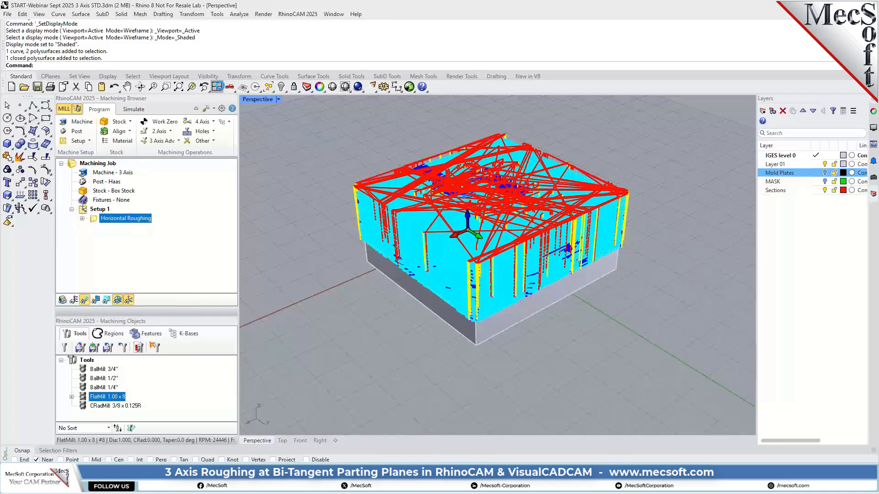
Examine the cut levels near the parting plane in the Front view of a four-viewport layout.
click(217, 87)
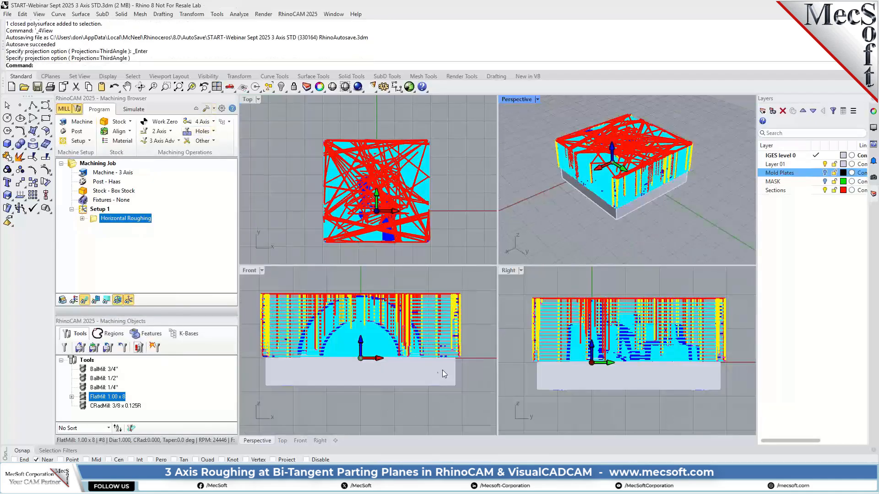
scroll(467, 330, up, 5)
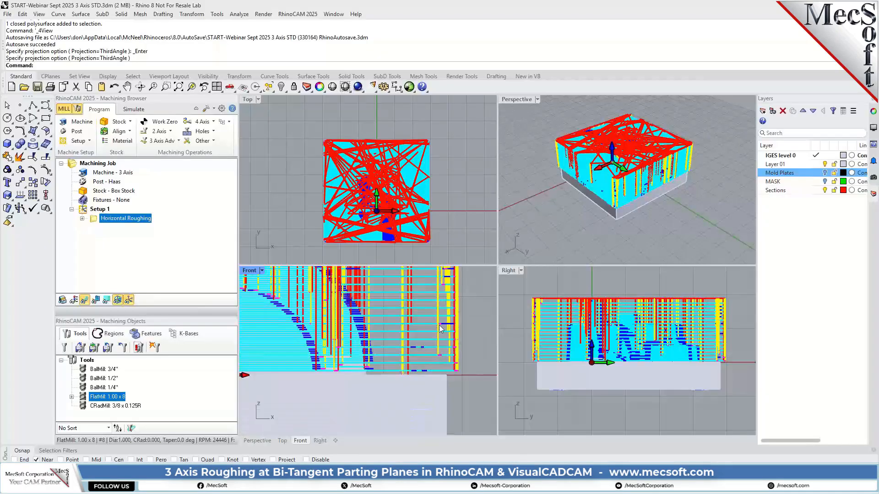
scroll(435, 338, up, 1)
scroll(420, 355, up, 1)
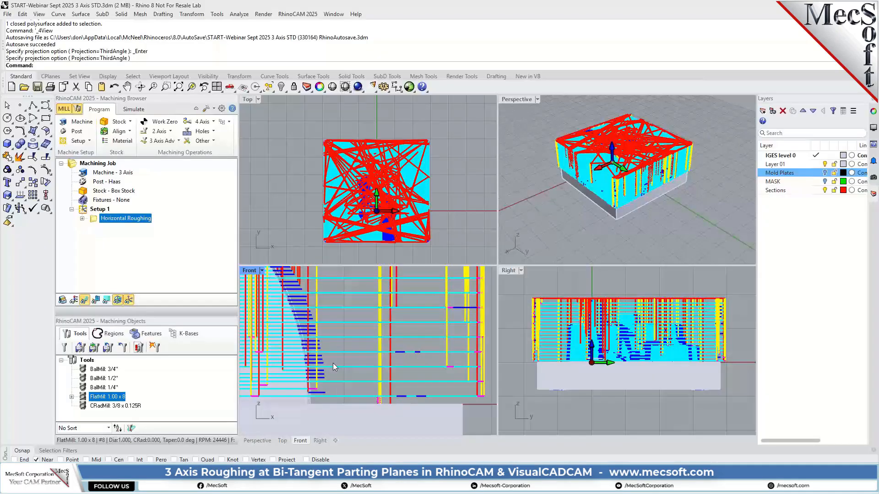
scroll(403, 390, up, 4)
scroll(403, 390, up, 2)
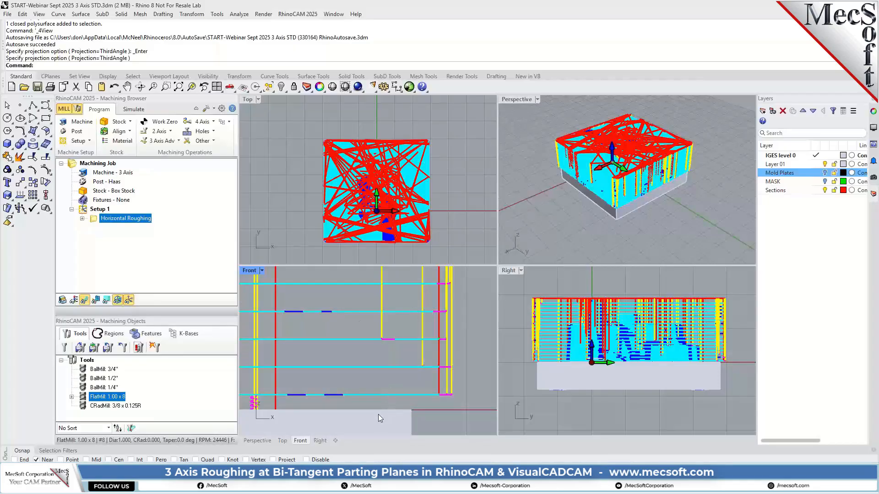
scroll(462, 339, down, 4)
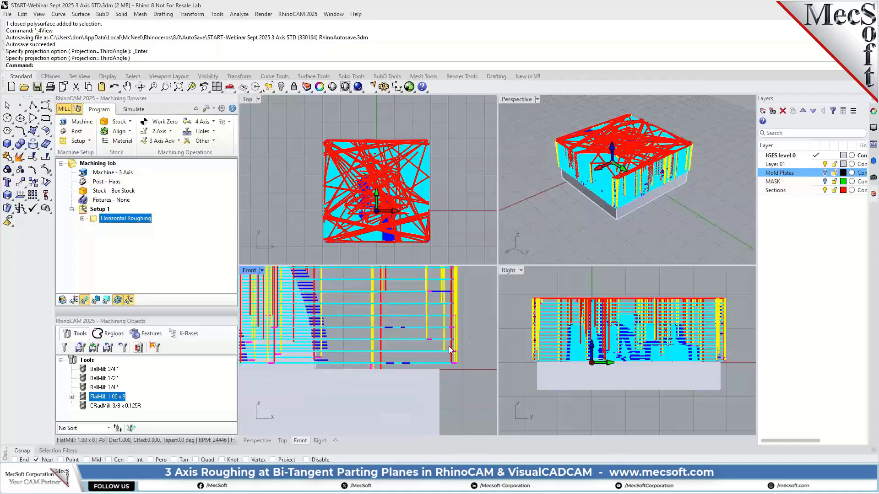
scroll(449, 350, down, 5)
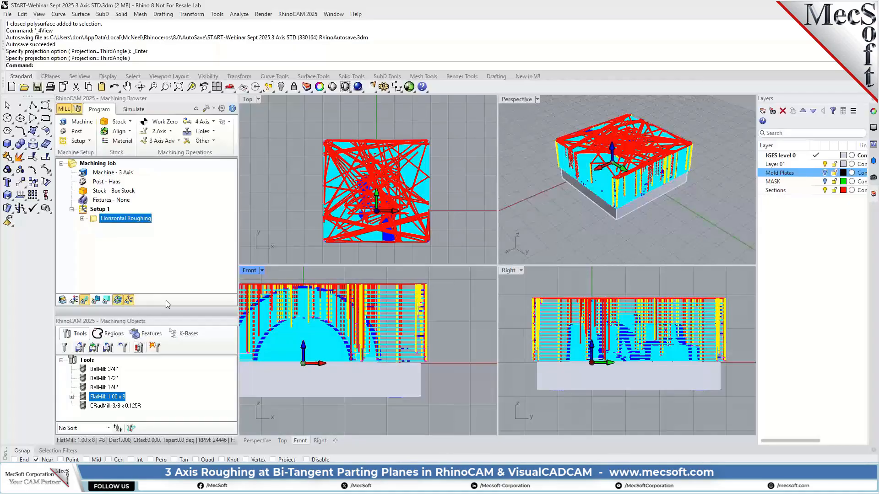
Check the simulation color in the Horizontal Roughing operation's properties without changing anything.
right_click(146, 222)
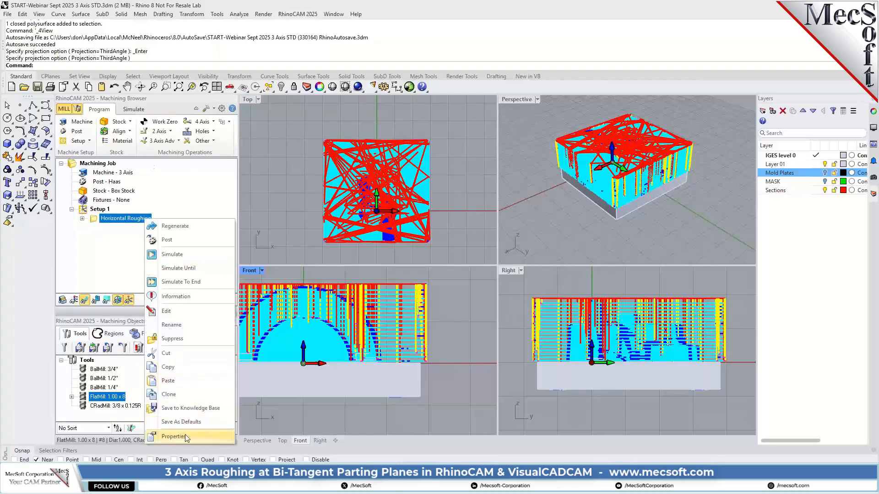
click(176, 438)
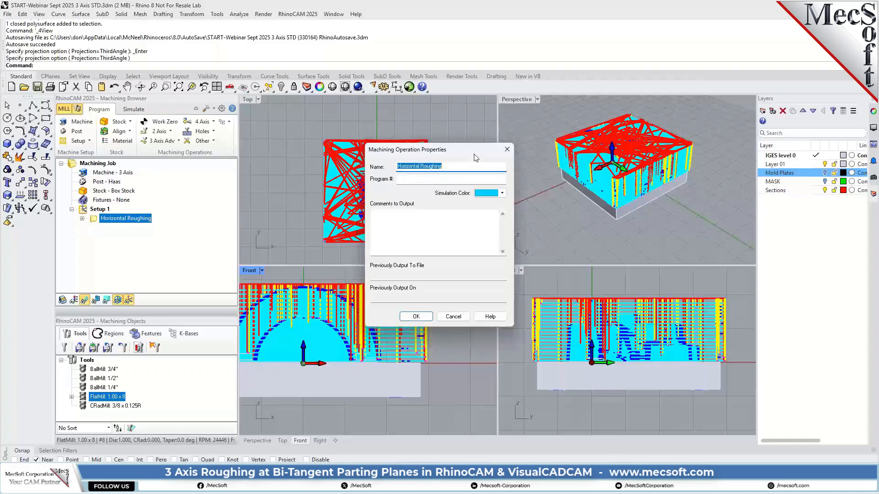
drag(474, 152, 354, 151)
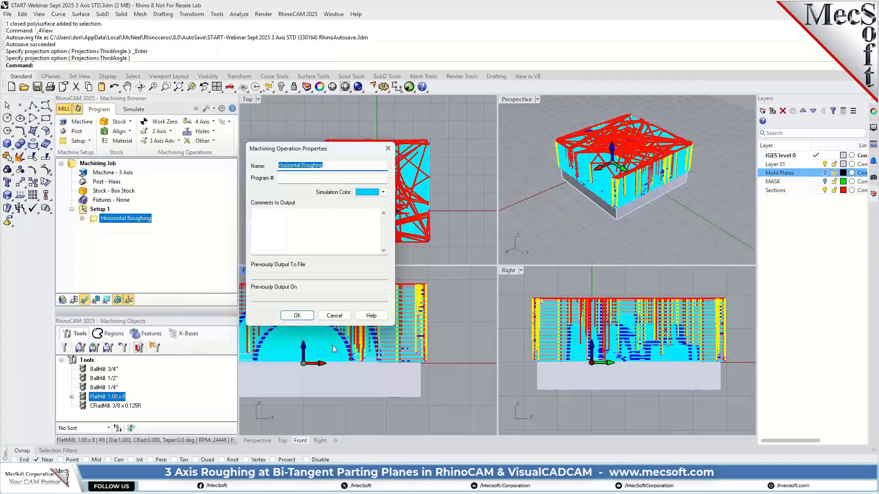
click(339, 316)
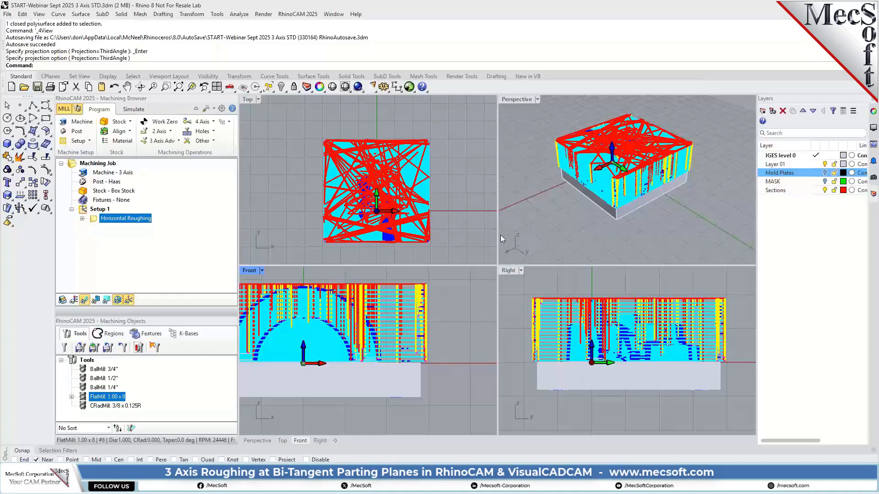
Maximize the Perspective viewport, switch to simulation mode and hide the toolpath.
double_click(518, 100)
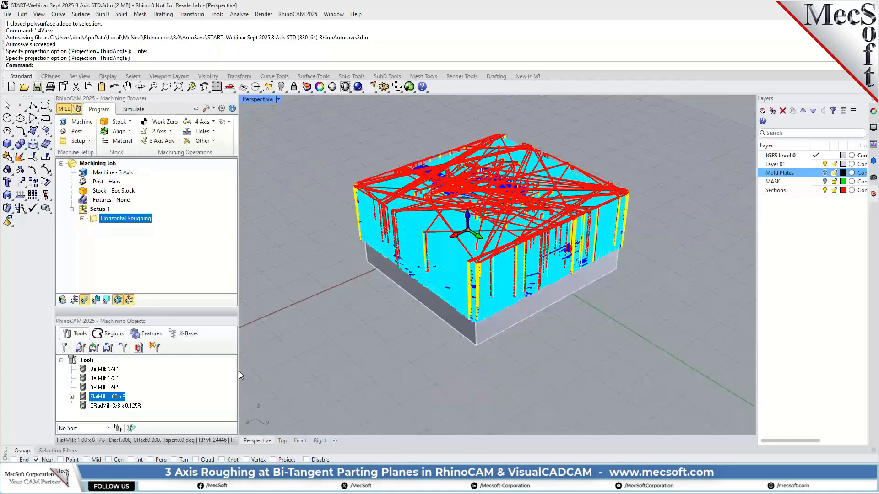
click(137, 111)
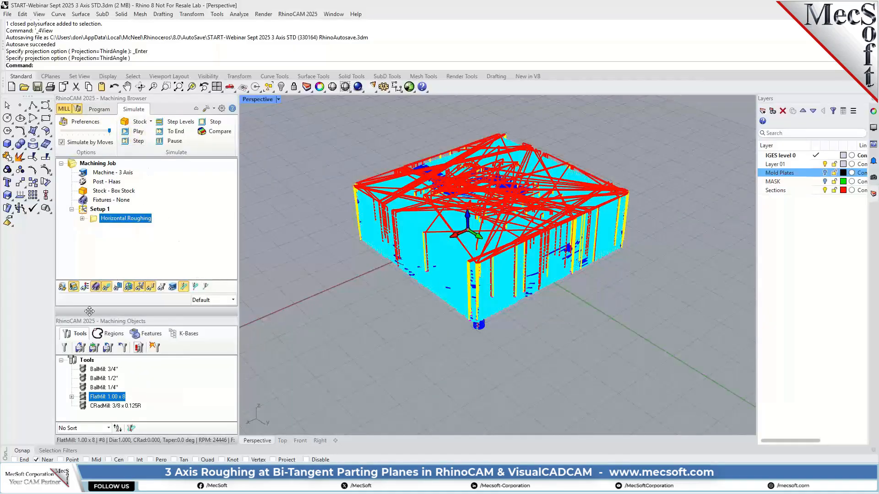
click(107, 287)
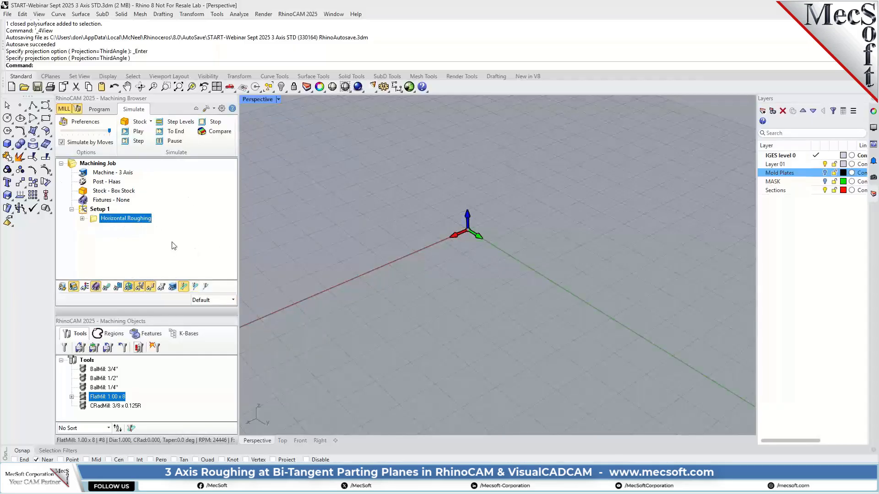
Set the simulation display state to Mop and play the Horizontal Roughing simulation.
click(233, 300)
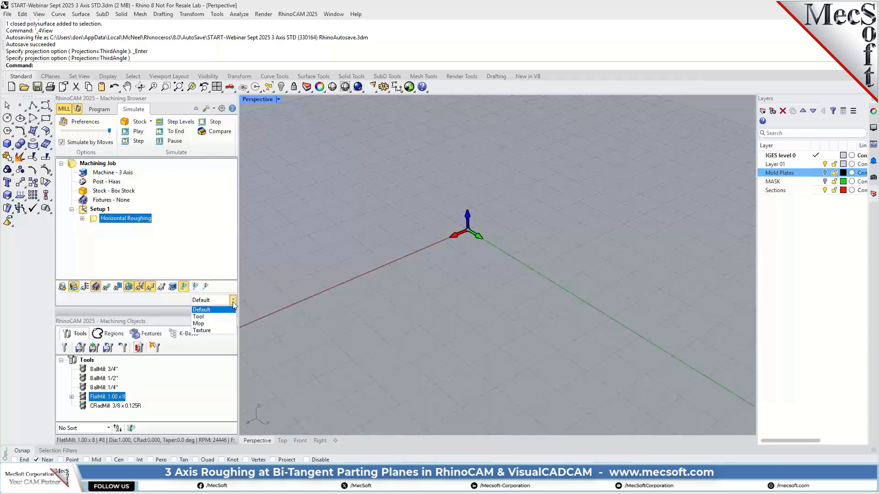
click(208, 324)
click(137, 131)
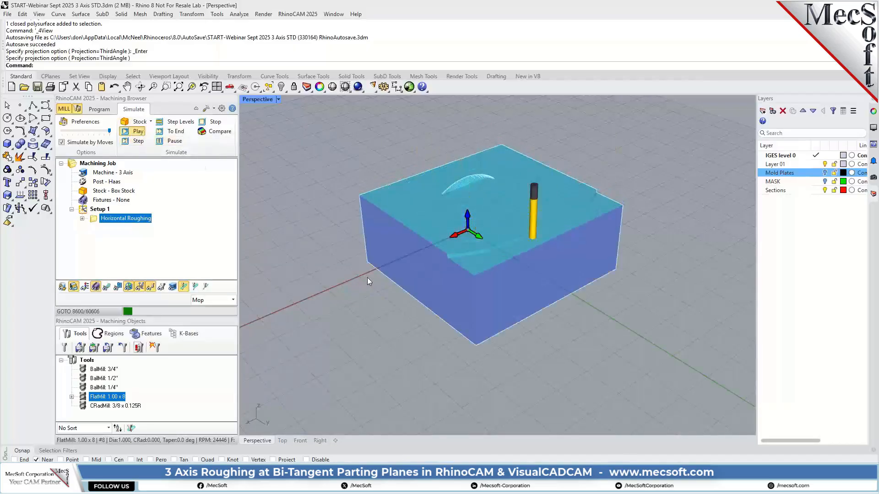
scroll(469, 189, up, 5)
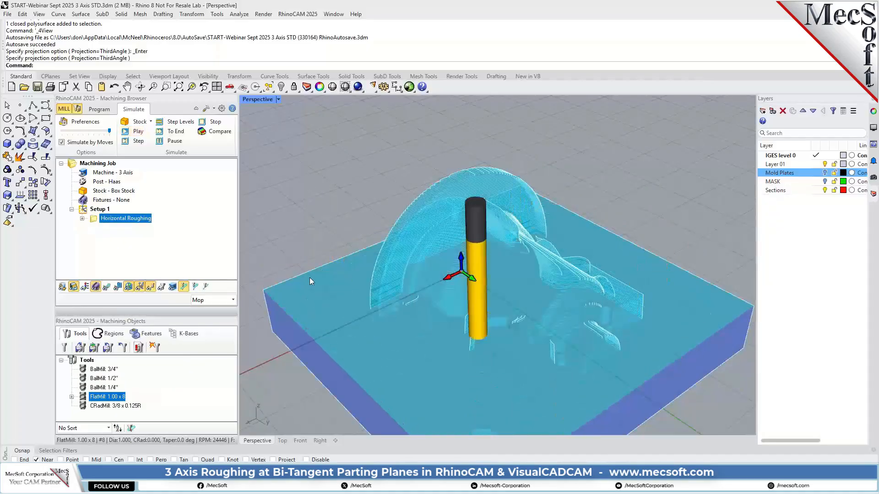
Make the simulated stock model fully opaque in the simulation preferences.
click(84, 122)
drag(461, 267, 410, 268)
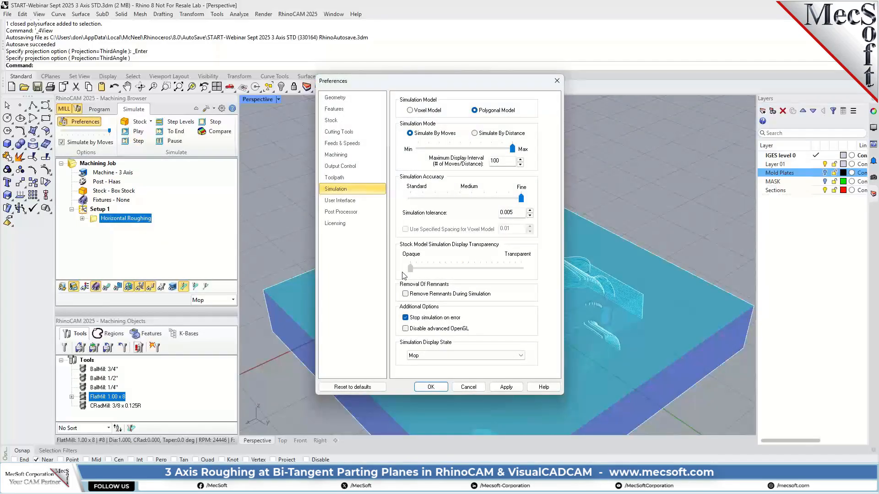
click(431, 387)
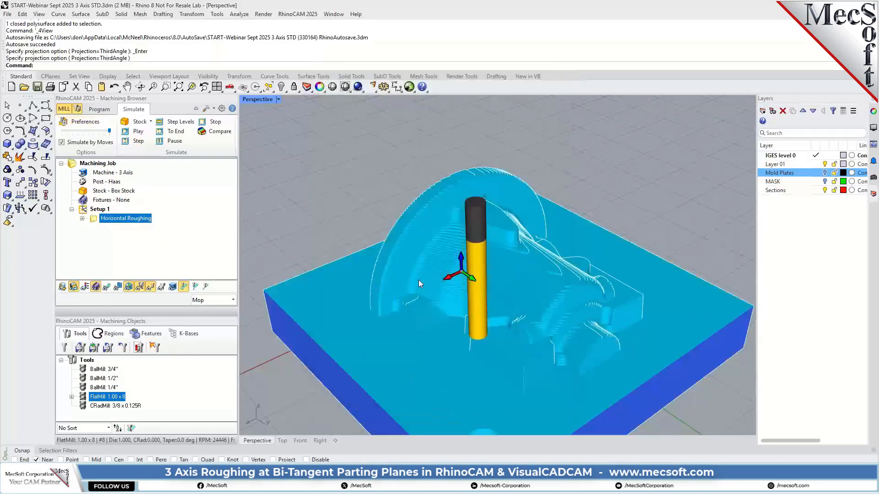
Turn on the display of sharp edges for the simulated stock in the CAM preferences.
click(223, 109)
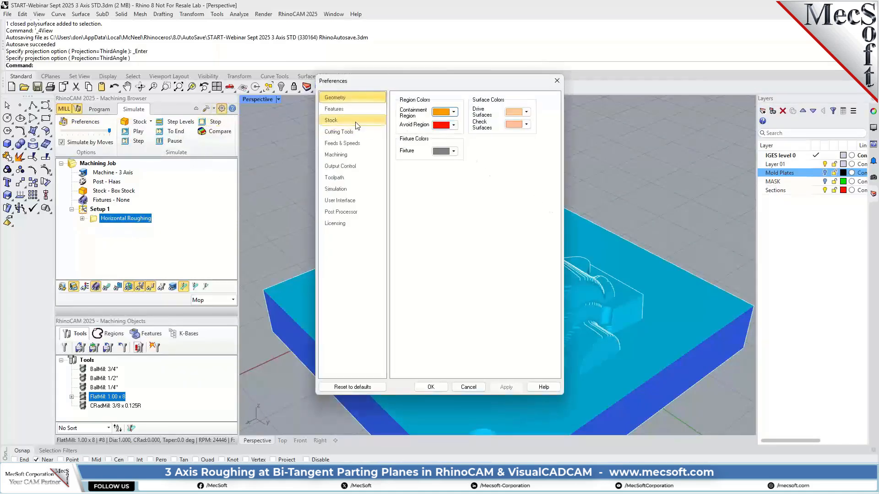
click(357, 124)
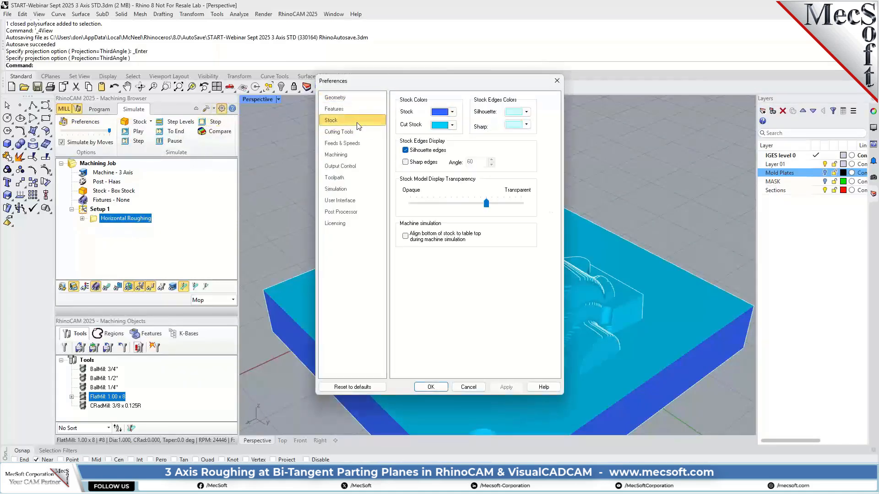
click(405, 163)
click(431, 386)
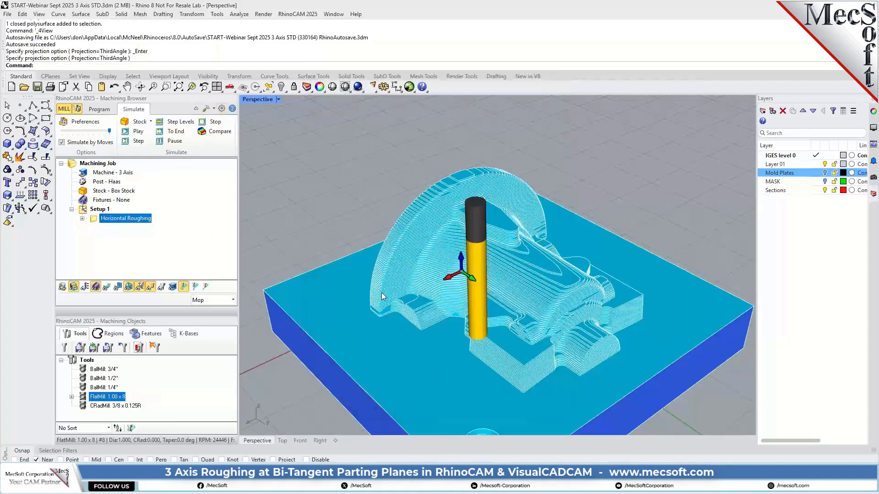
Hide the cutting tool in the simulation view so the cut stock is unobstructed.
click(150, 287)
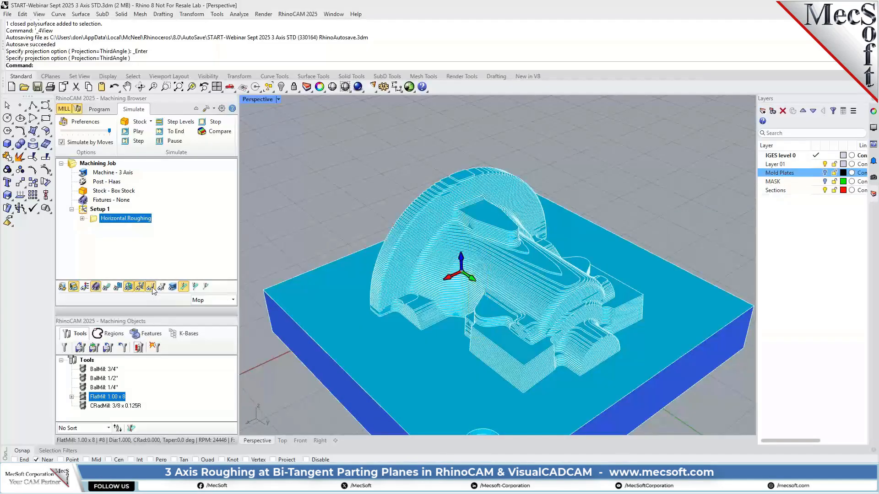
click(151, 287)
click(151, 286)
Examine the stepped material left by the roughing on the simulated stock, around the large flange, the cylindrical body and the flat areas.
right_drag(564, 281, 433, 284)
scroll(583, 287, up, 8)
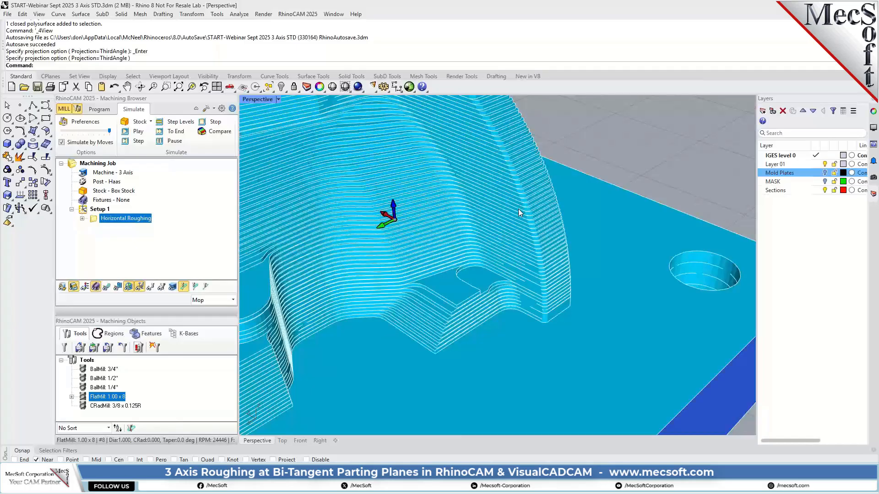
scroll(567, 271, down, 5)
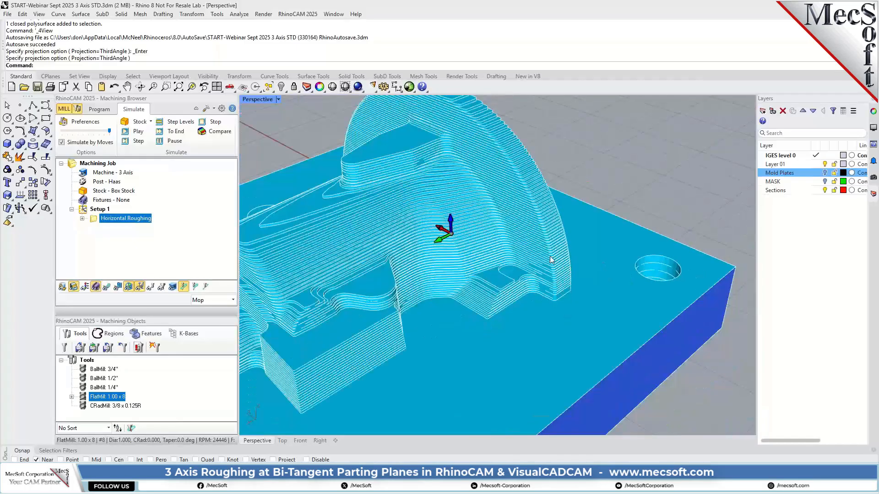
scroll(419, 153, up, 5)
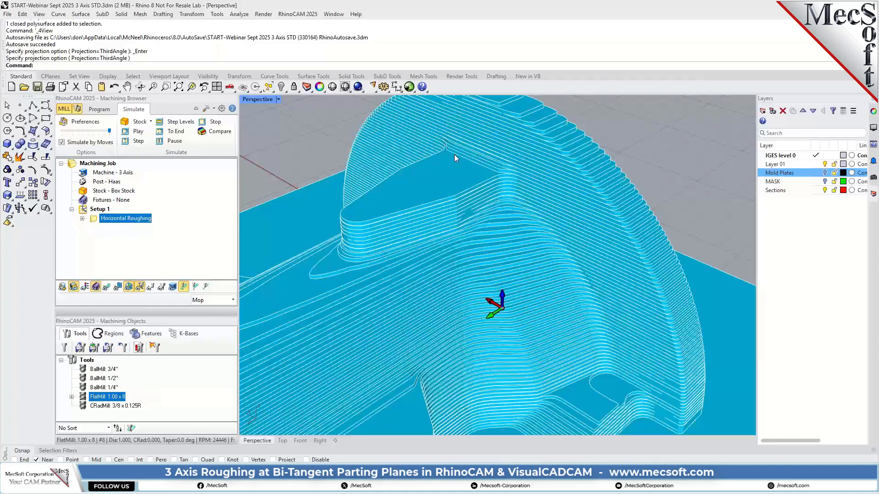
scroll(480, 166, down, 5)
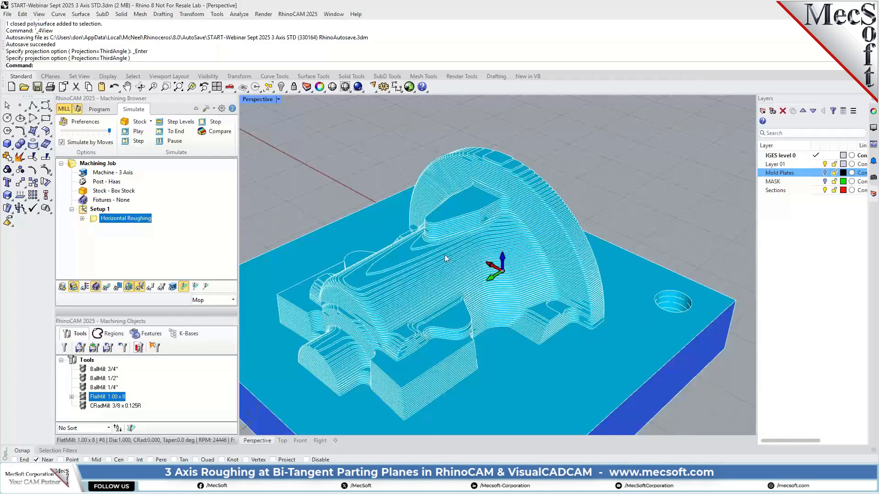
scroll(364, 282, up, 3)
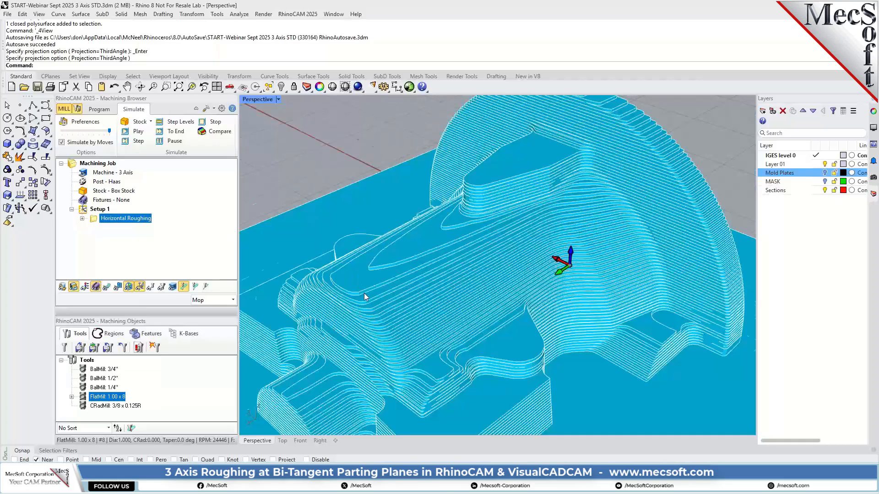
scroll(364, 293, up, 2)
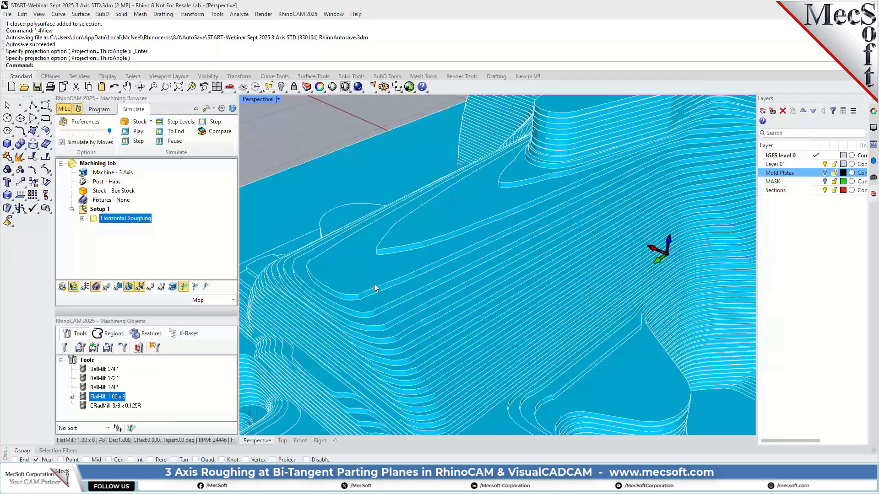
scroll(374, 285, up, 4)
scroll(392, 275, down, 10)
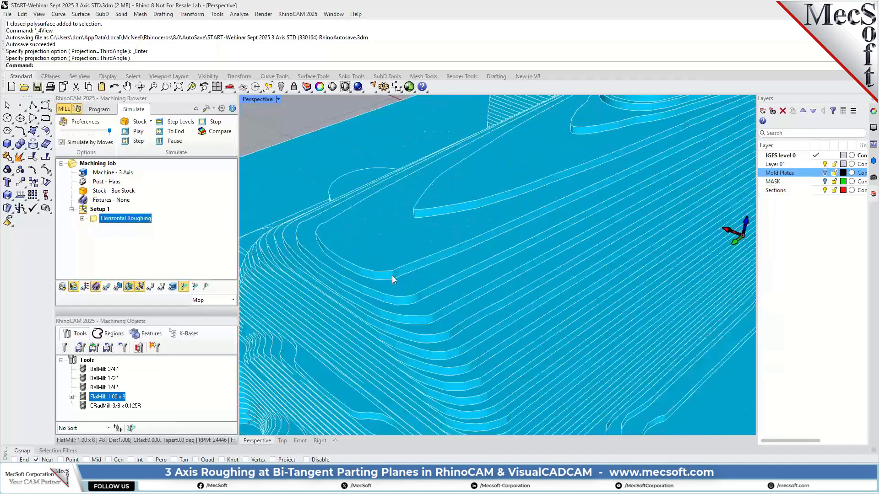
scroll(410, 206, down, 2)
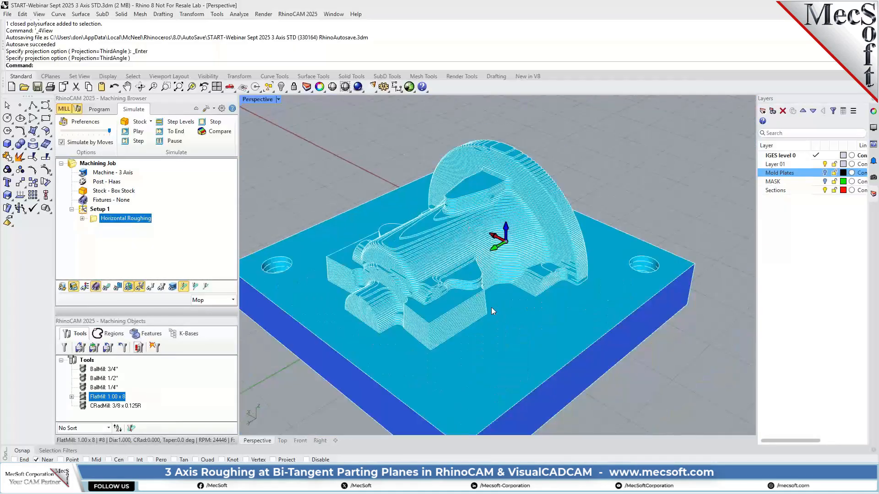
scroll(531, 276, up, 5)
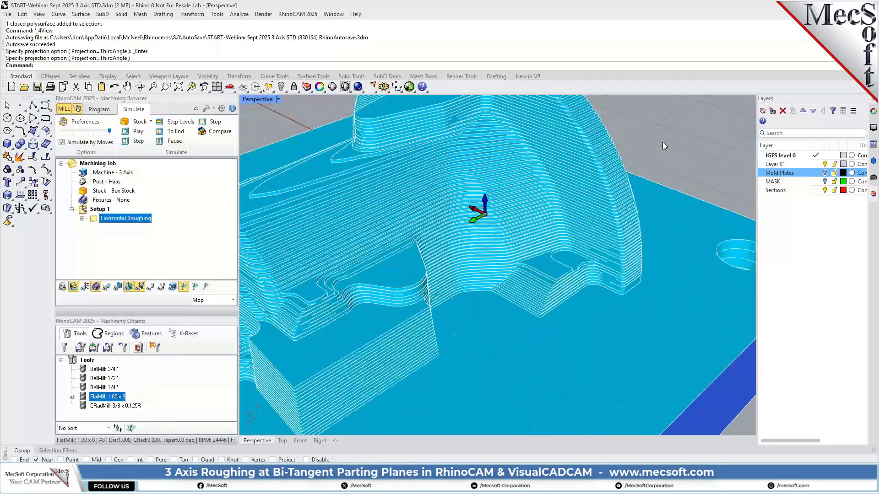
scroll(611, 182, up, 3)
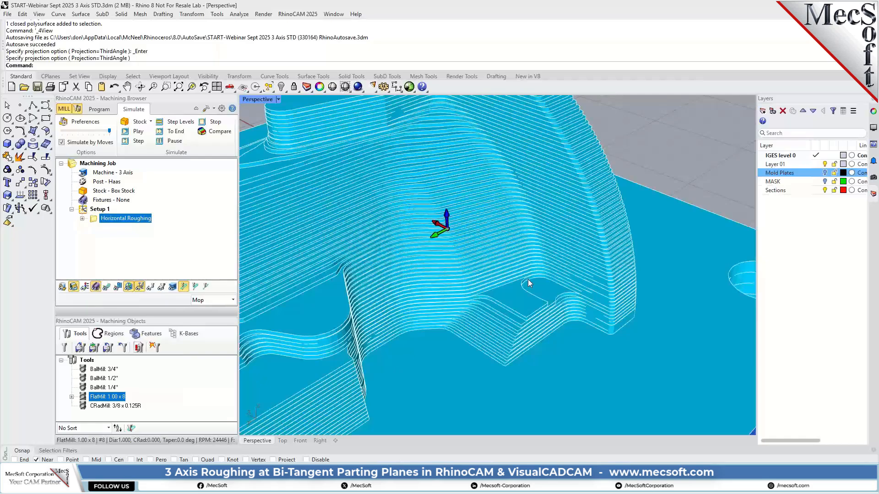
scroll(528, 281, down, 5)
scroll(503, 159, up, 3)
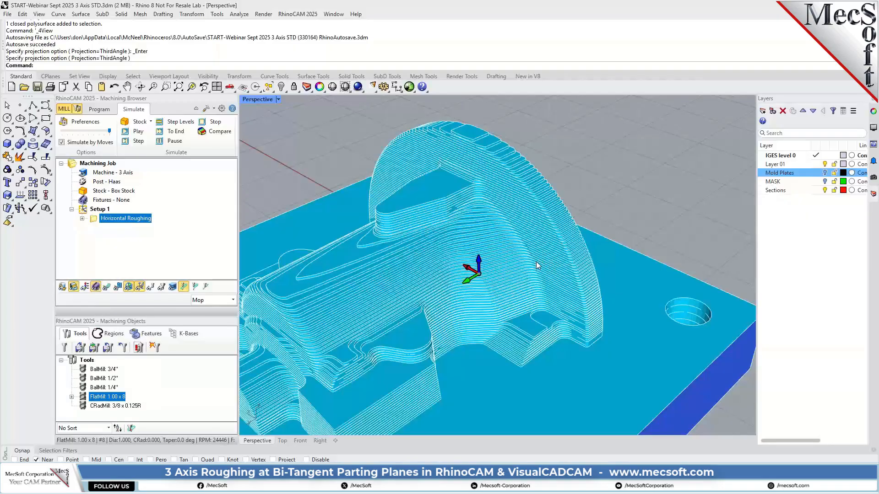
scroll(537, 262, up, 3)
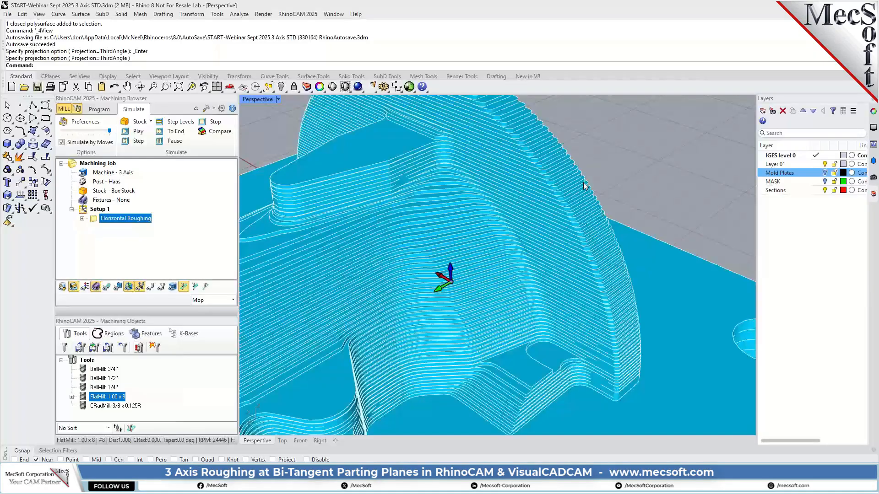
scroll(586, 185, down, 5)
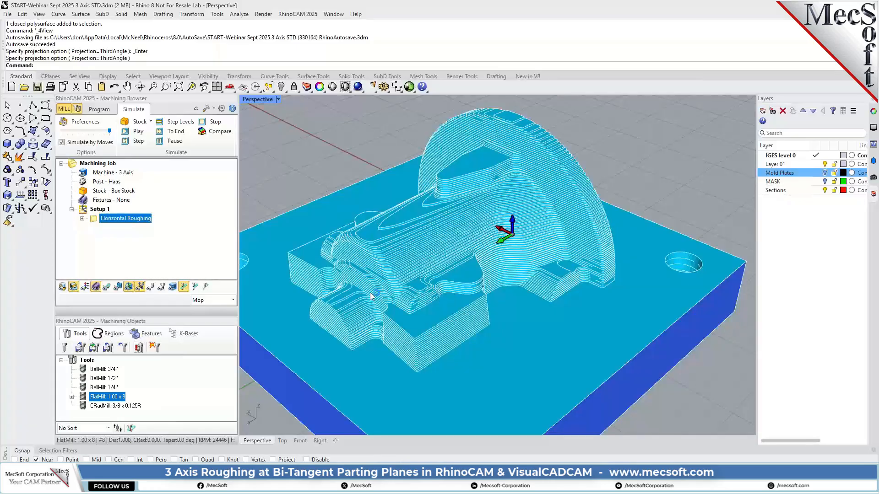
right_drag(375, 295, 473, 292)
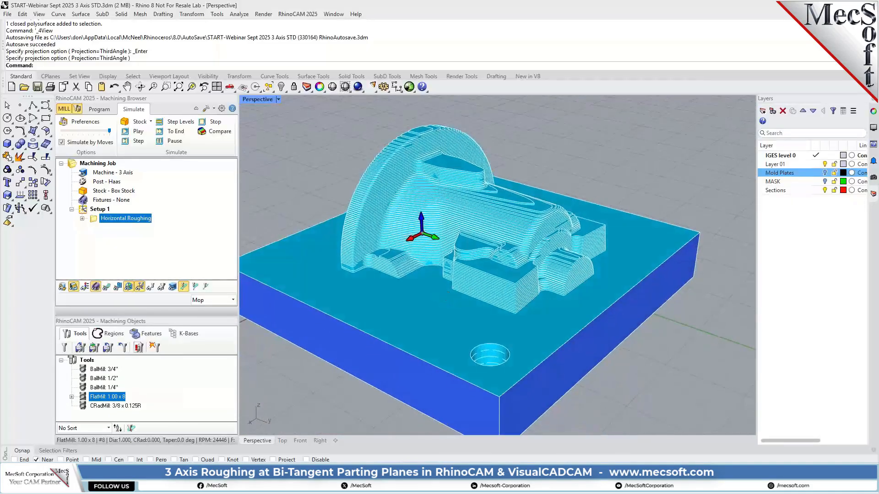